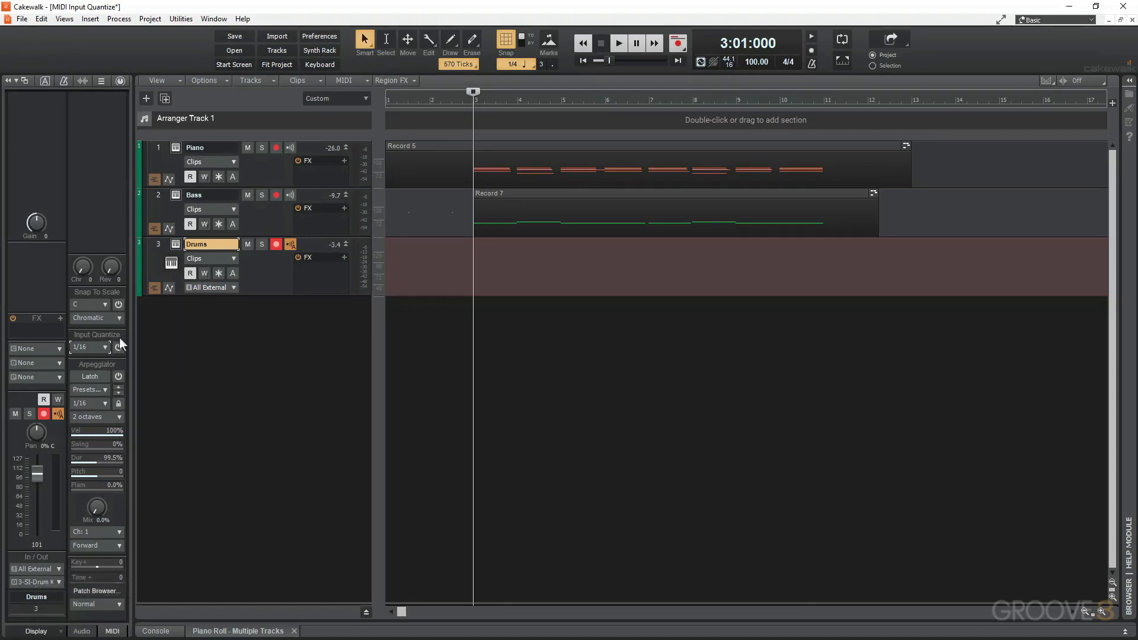
{"action": "left_click", "coordinate": [112, 631]}
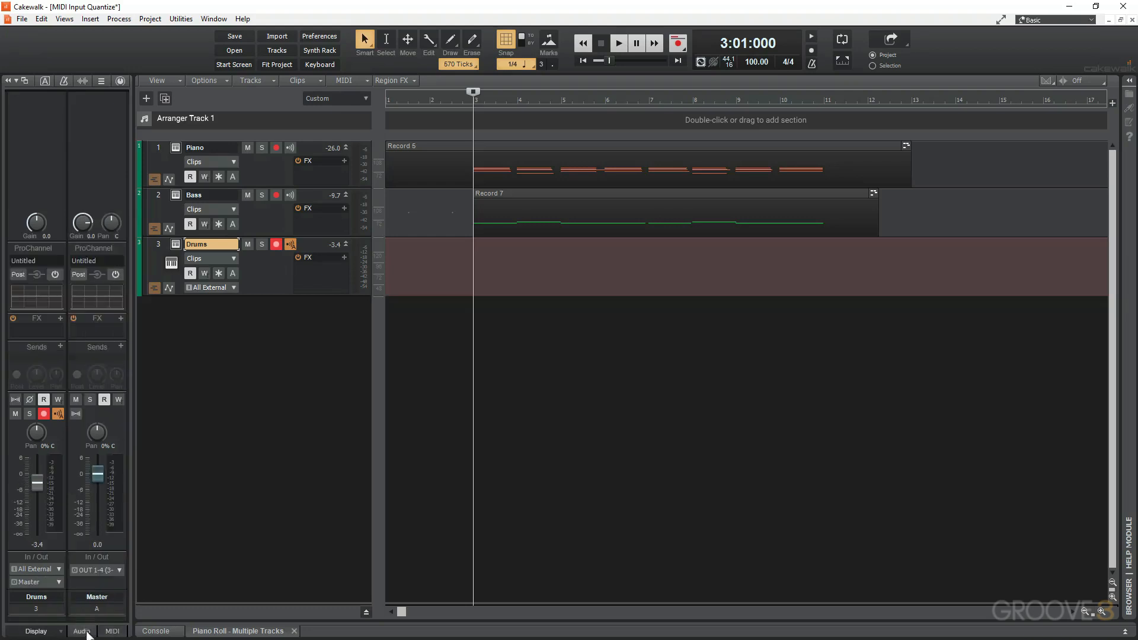
{"action": "left_click", "coordinate": [115, 632]}
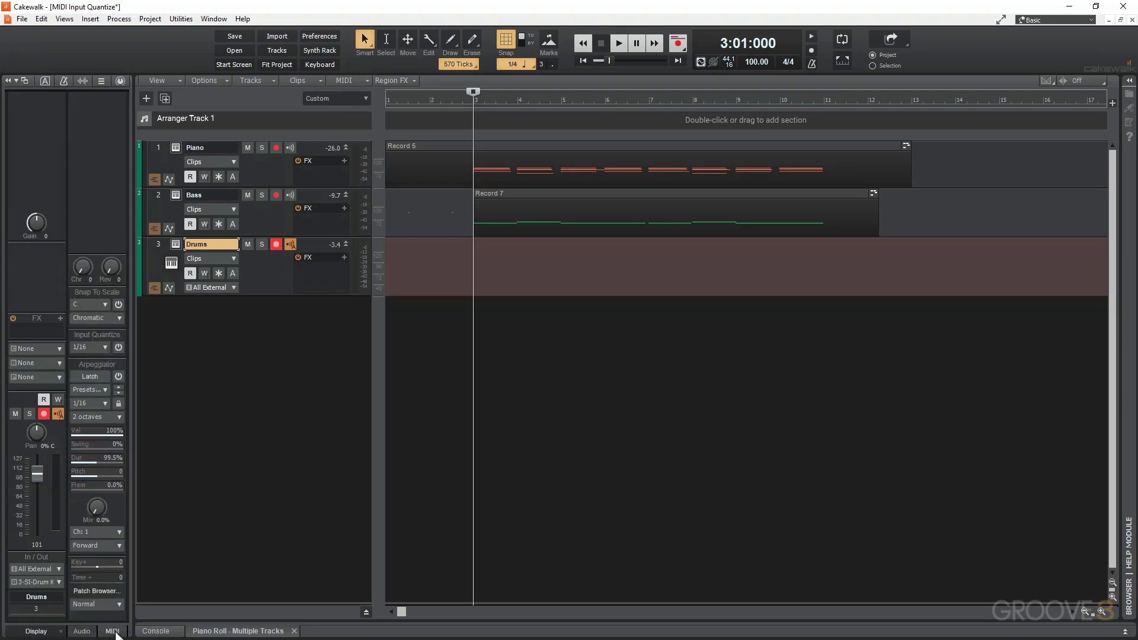
{"action": "left_click", "coordinate": [101, 80]}
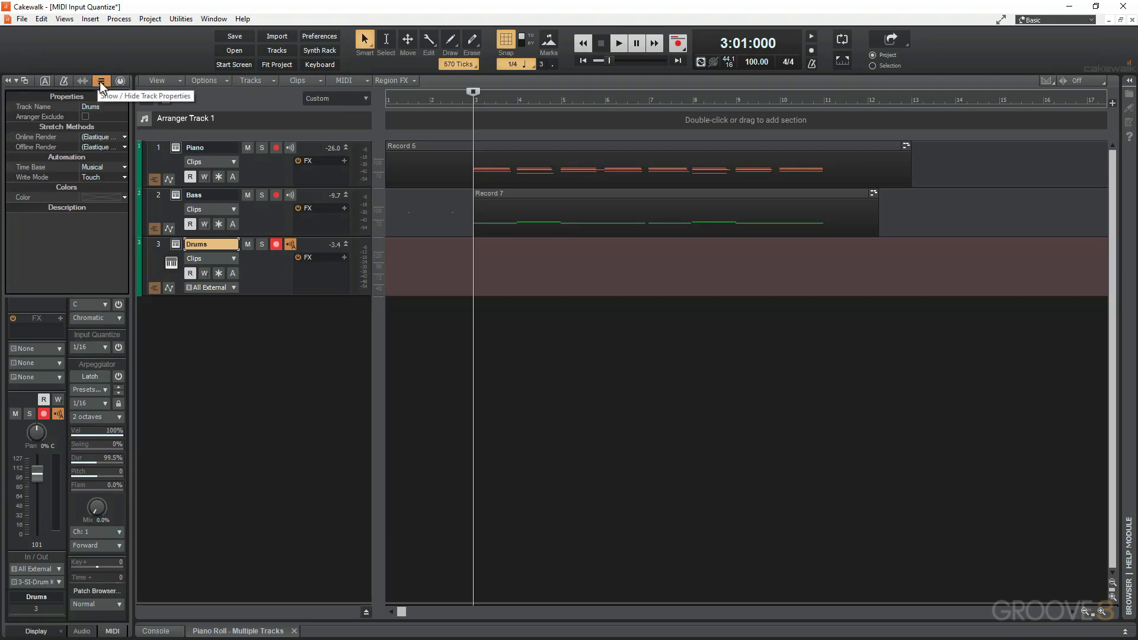
{"action": "left_click", "coordinate": [100, 80]}
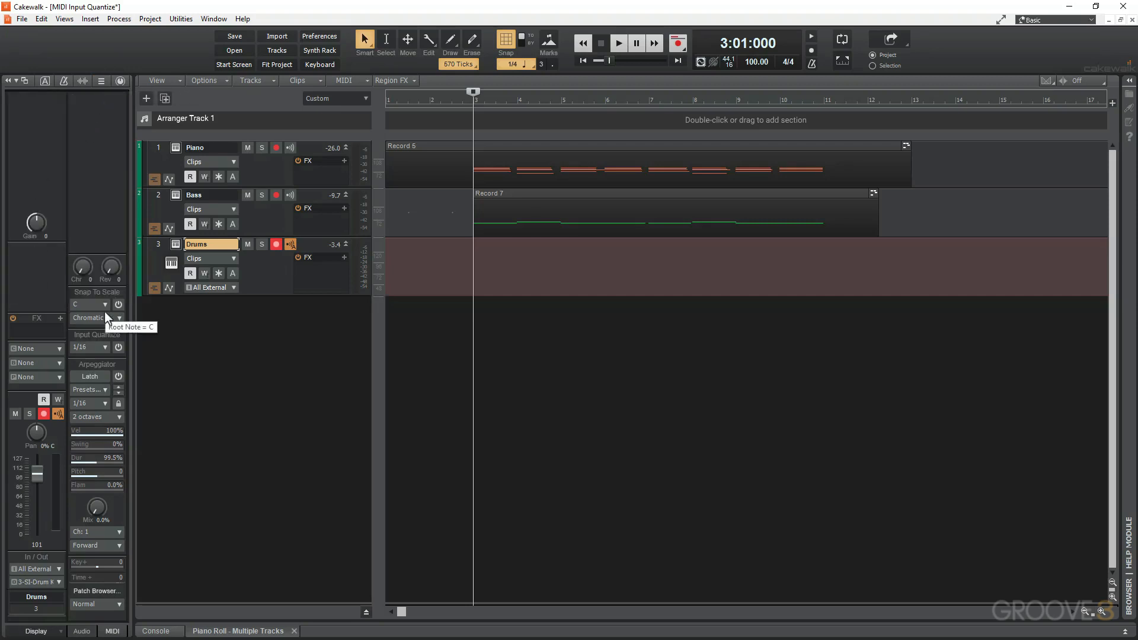
Enable Input Quantize on the Drums track and set its resolution to 1/8.
{"action": "left_click", "coordinate": [118, 346]}
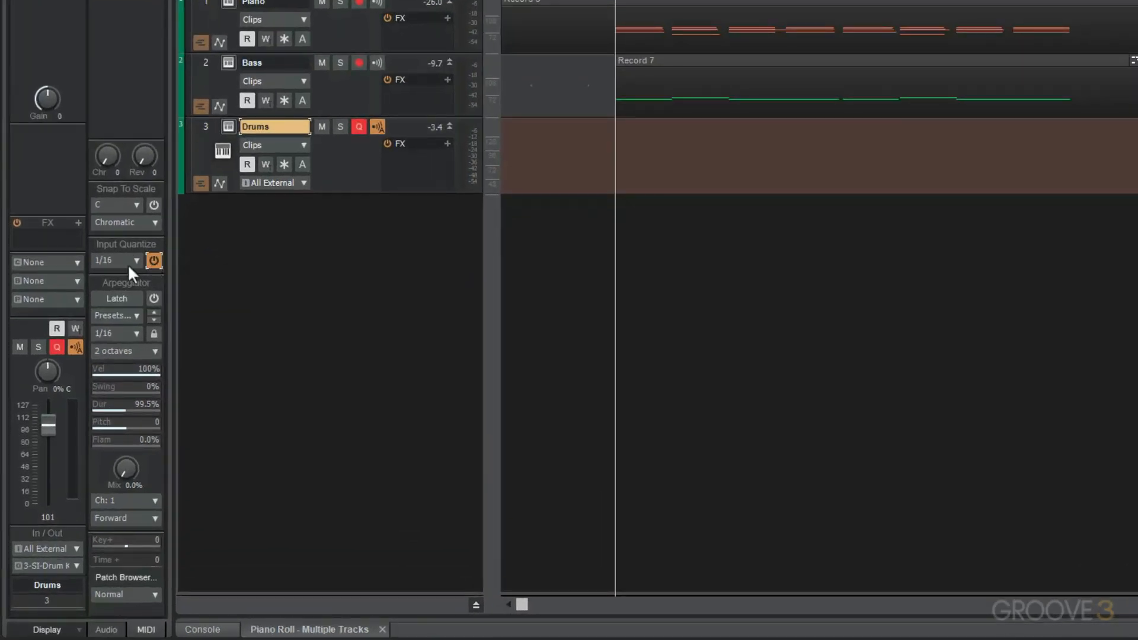
{"action": "left_click", "coordinate": [130, 258]}
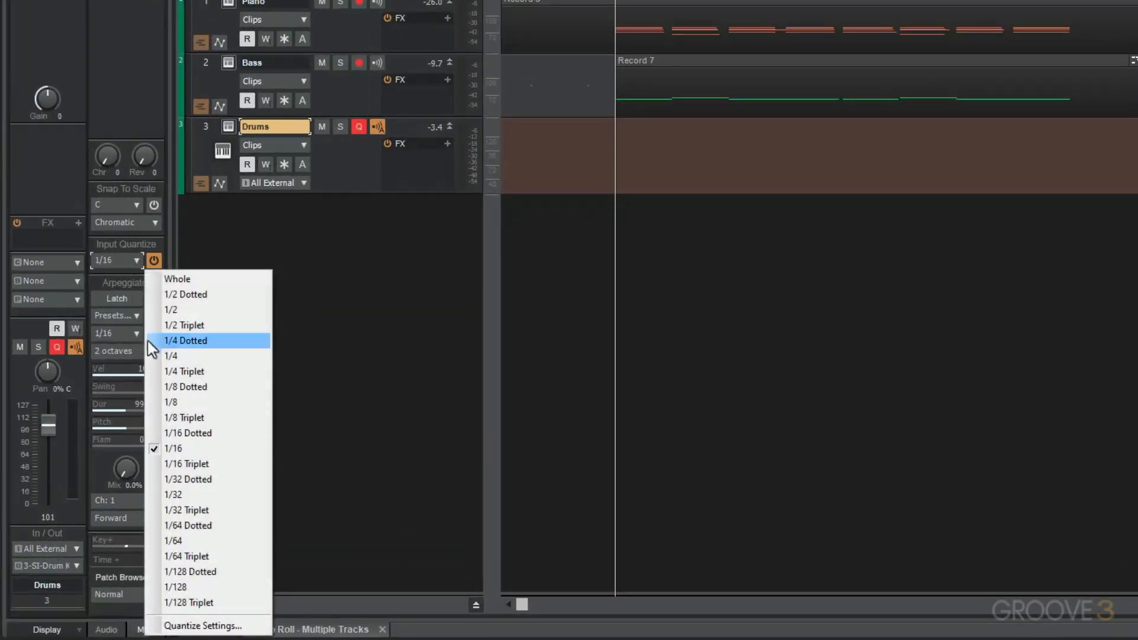
{"action": "left_click", "coordinate": [173, 402]}
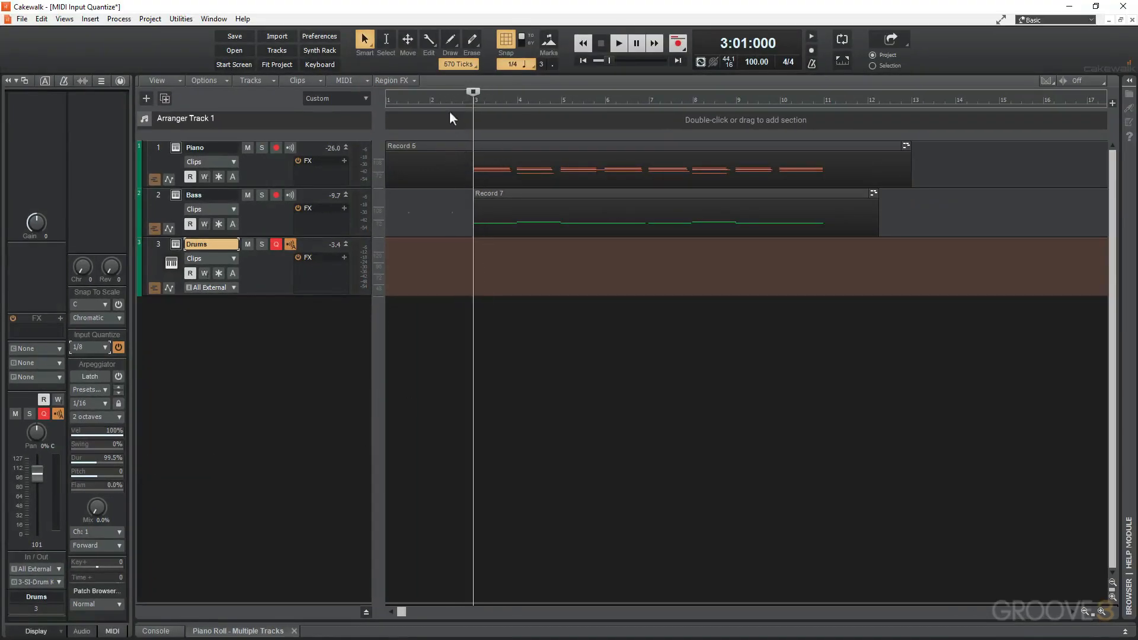
Record a drum part on the Drums track starting from 2:01:000 with the recording metronome enabled.
{"action": "left_click", "coordinate": [432, 97]}
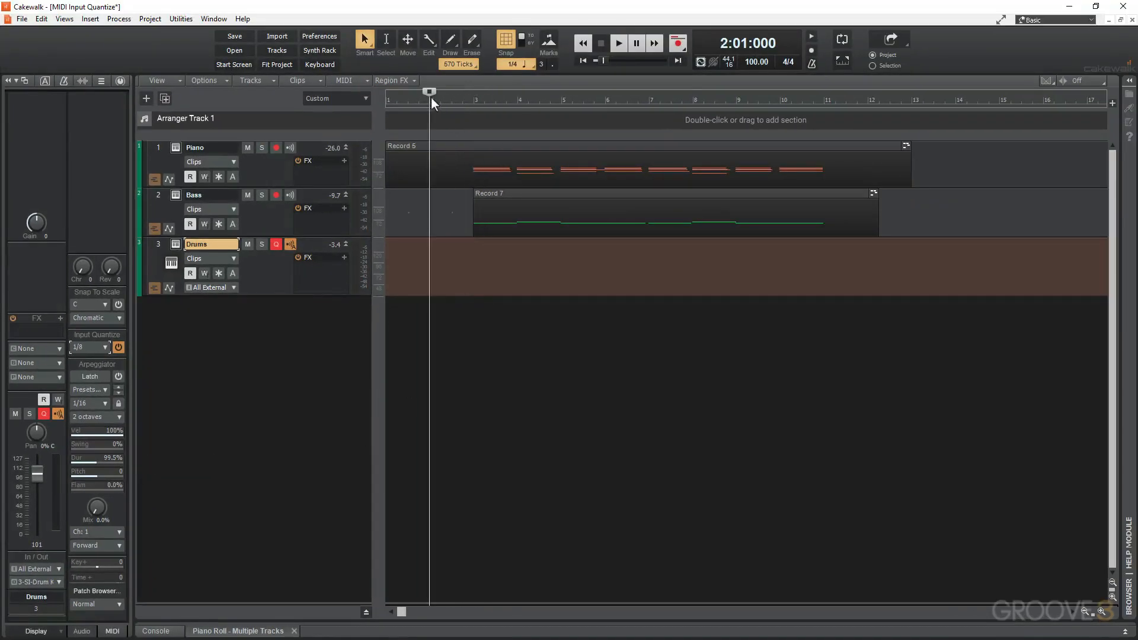
{"action": "left_click", "coordinate": [811, 53]}
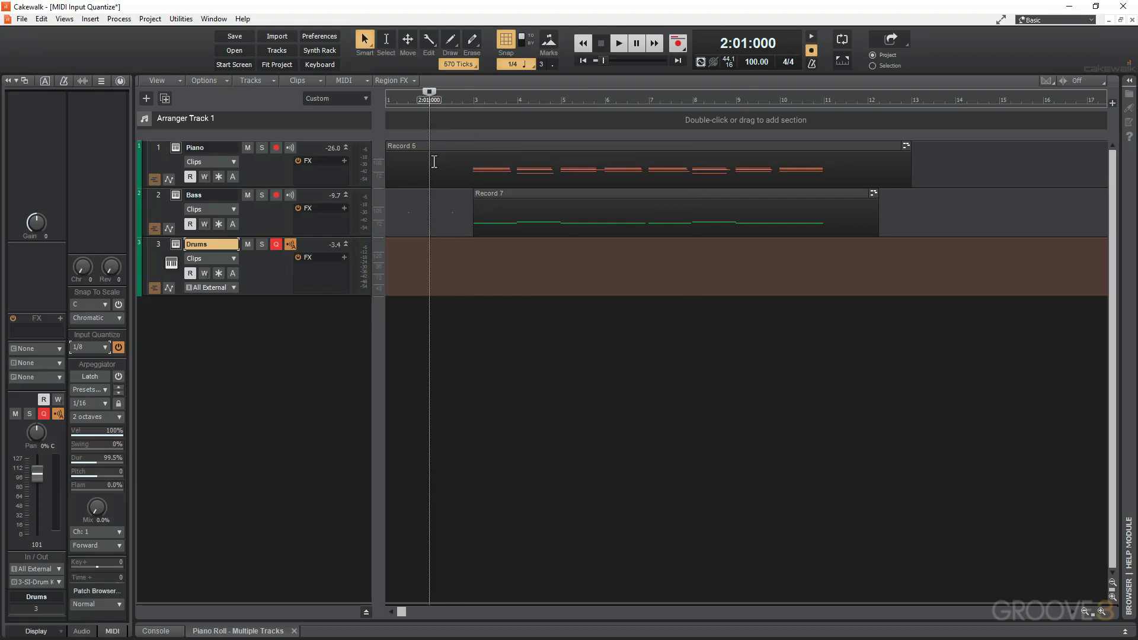
{"action": "key", "text": "r"}
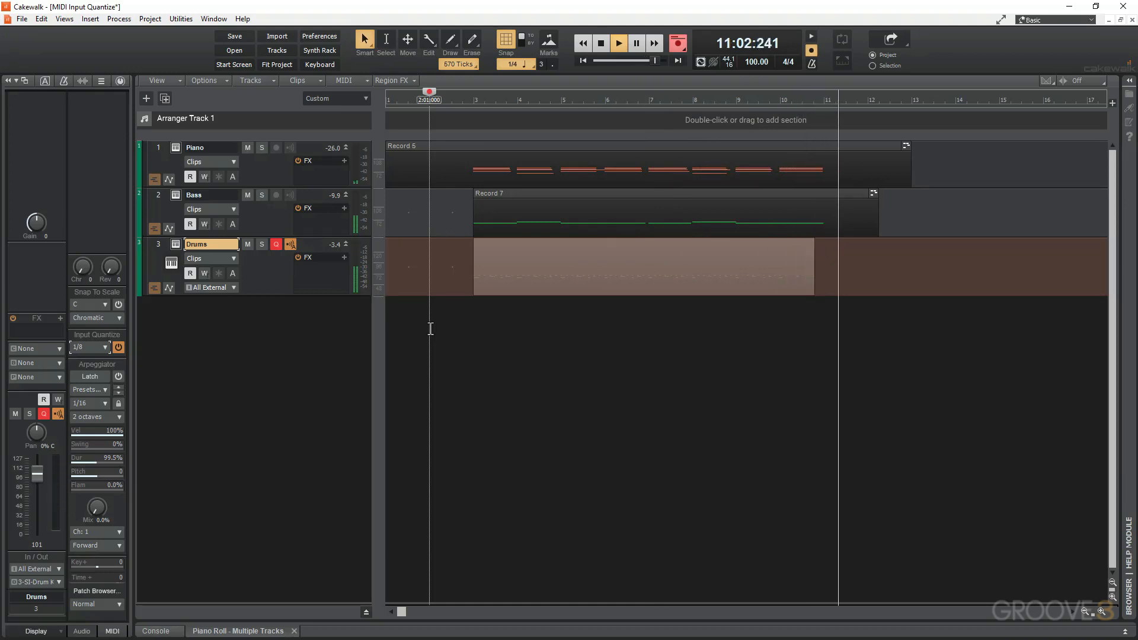
{"action": "key", "text": "space"}
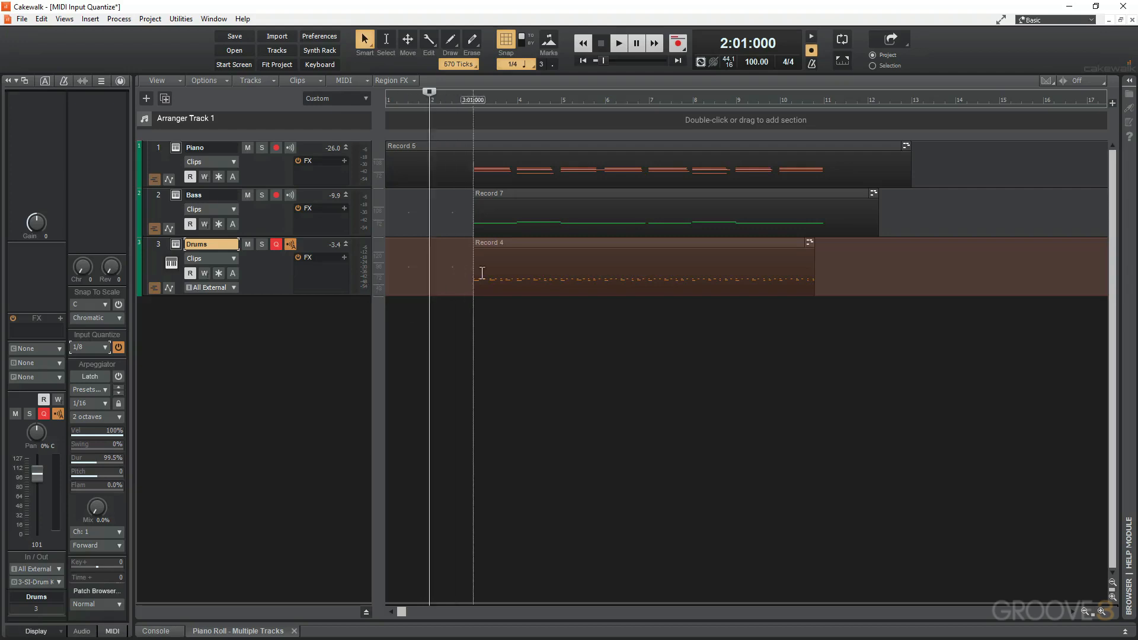
Open the recorded drum clip in the Piano Roll and examine how its notes align with the grid from 3:01:000.
{"action": "double_click", "coordinate": [518, 244]}
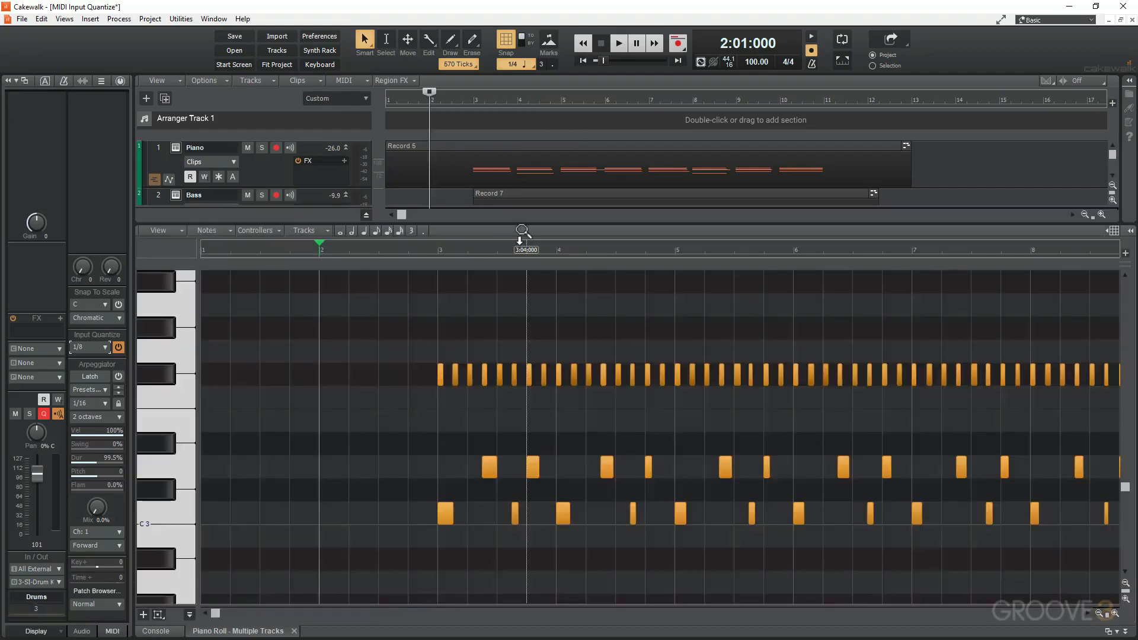
{"action": "left_click", "coordinate": [437, 249]}
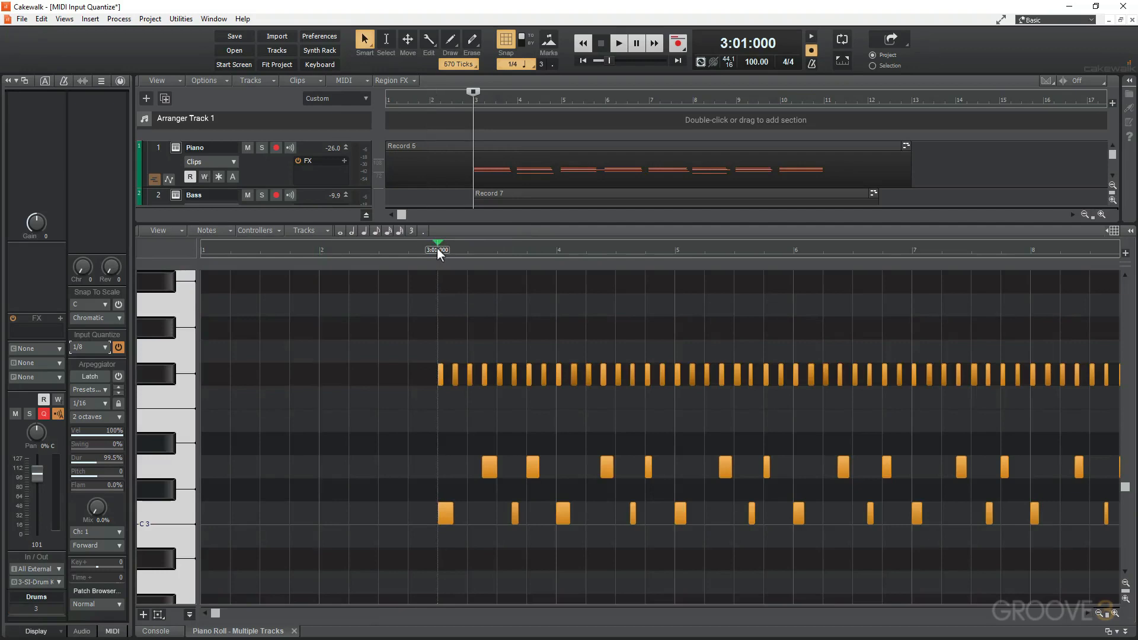
{"action": "key", "text": "ctrl+Right"}
{"action": "key", "text": "ctrl+Right"}
{"action": "key", "text": "ctrl+Right"}
{"action": "key", "text": "ctrl+Right"}
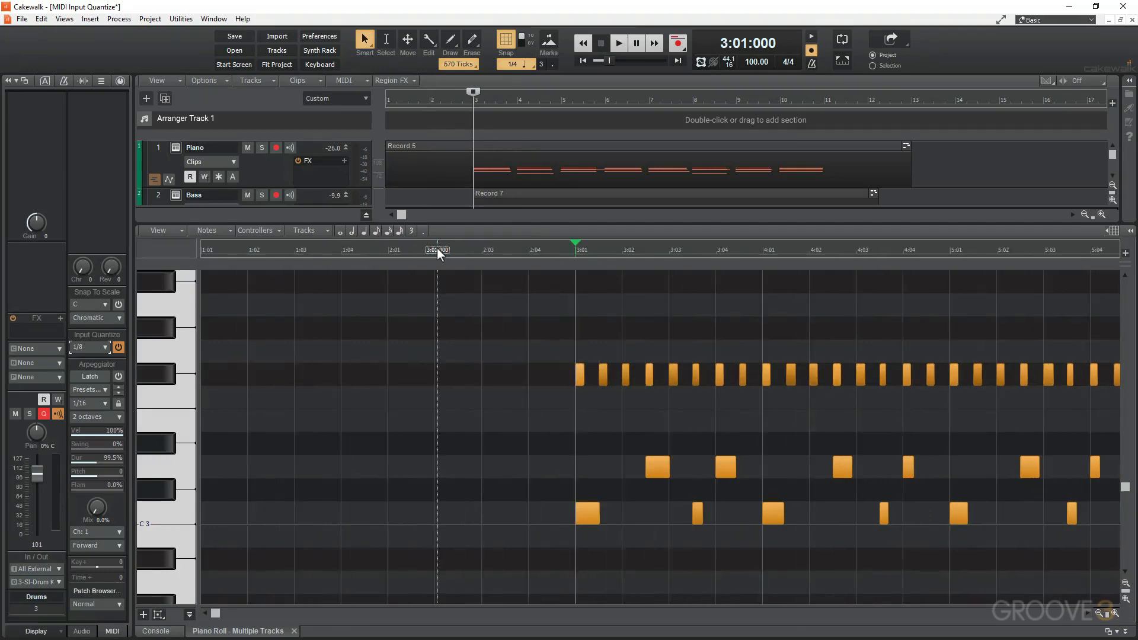
{"action": "scroll", "coordinate": [742, 302], "scroll_direction": "right", "scroll_amount": 8}
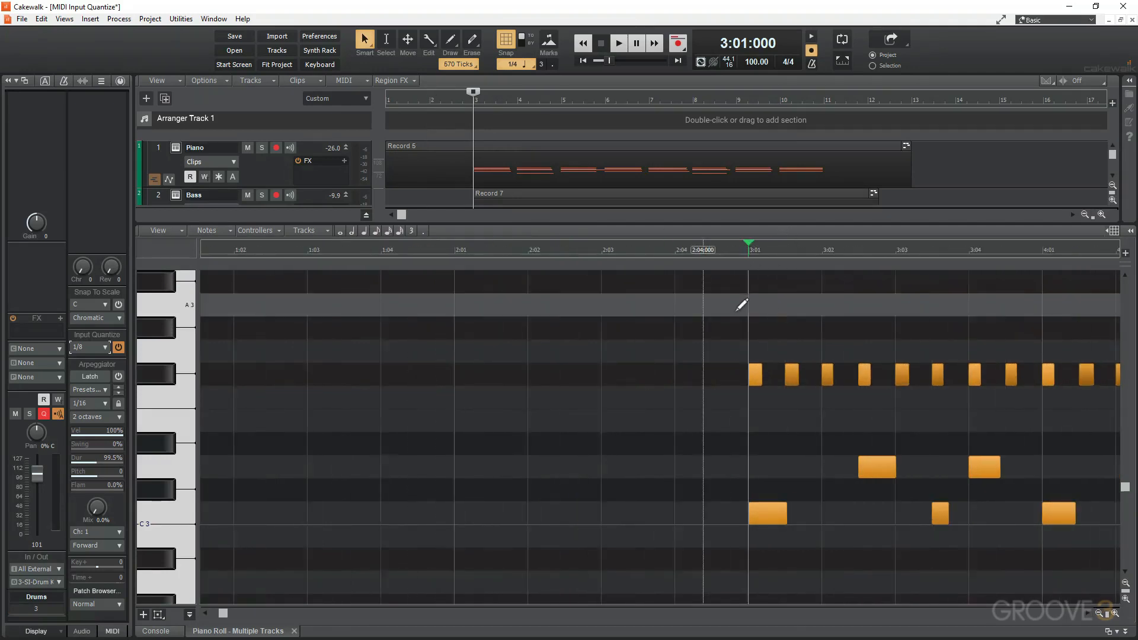
Undo the input quantization of the drum notes and play the unquantized performance from 2:04:000.
{"action": "scroll", "coordinate": [742, 305], "scroll_direction": "left", "scroll_amount": 3}
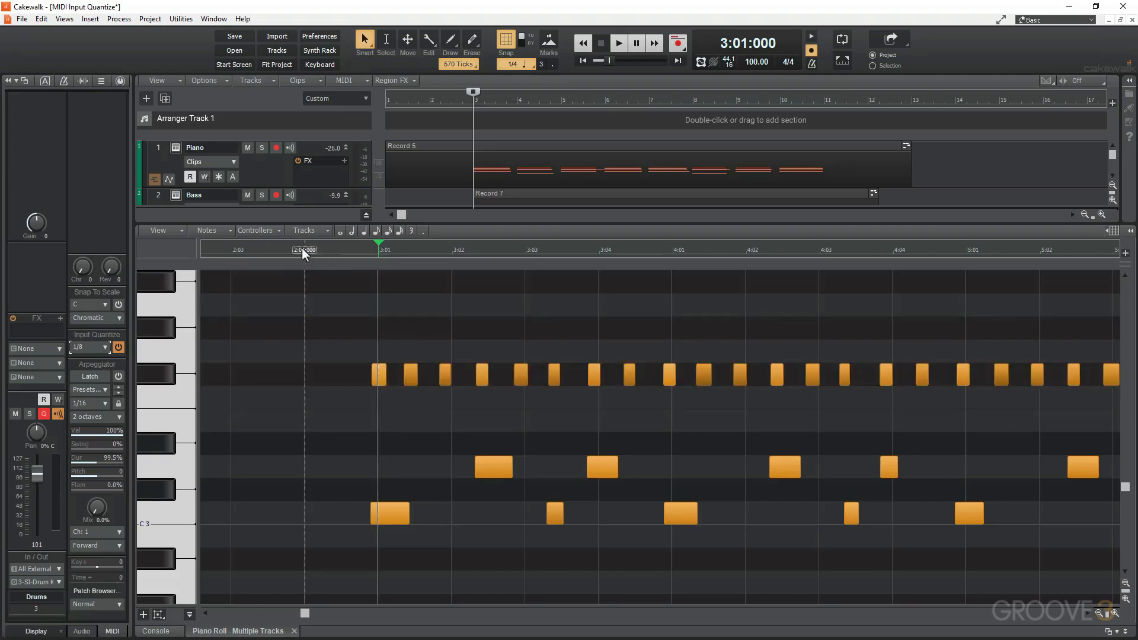
{"action": "left_click", "coordinate": [302, 248]}
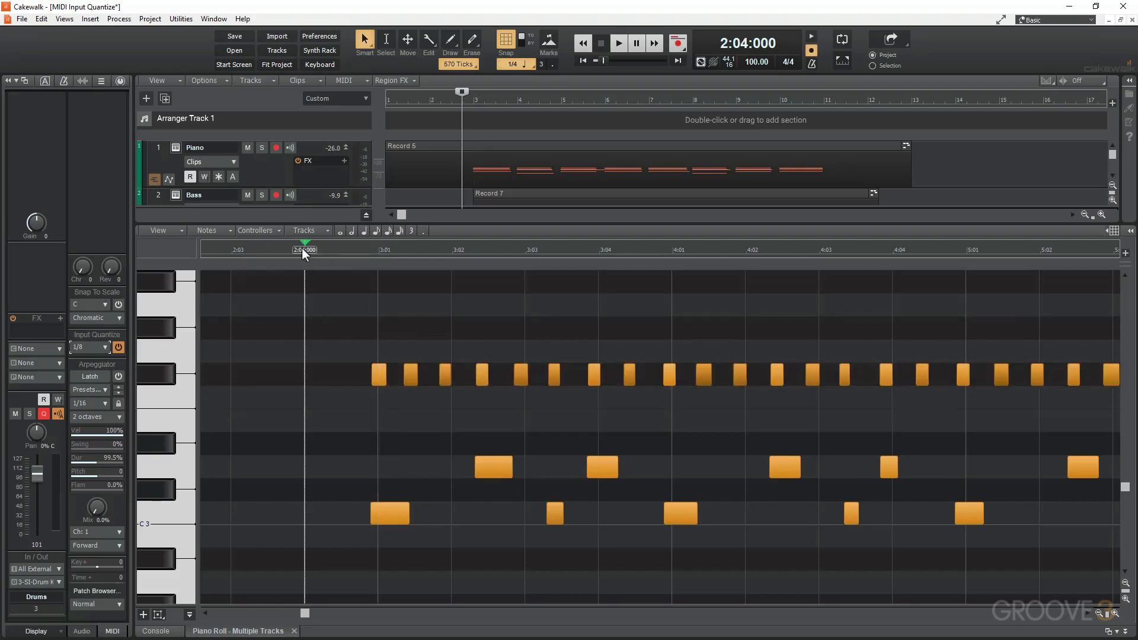
{"action": "key", "text": "space"}
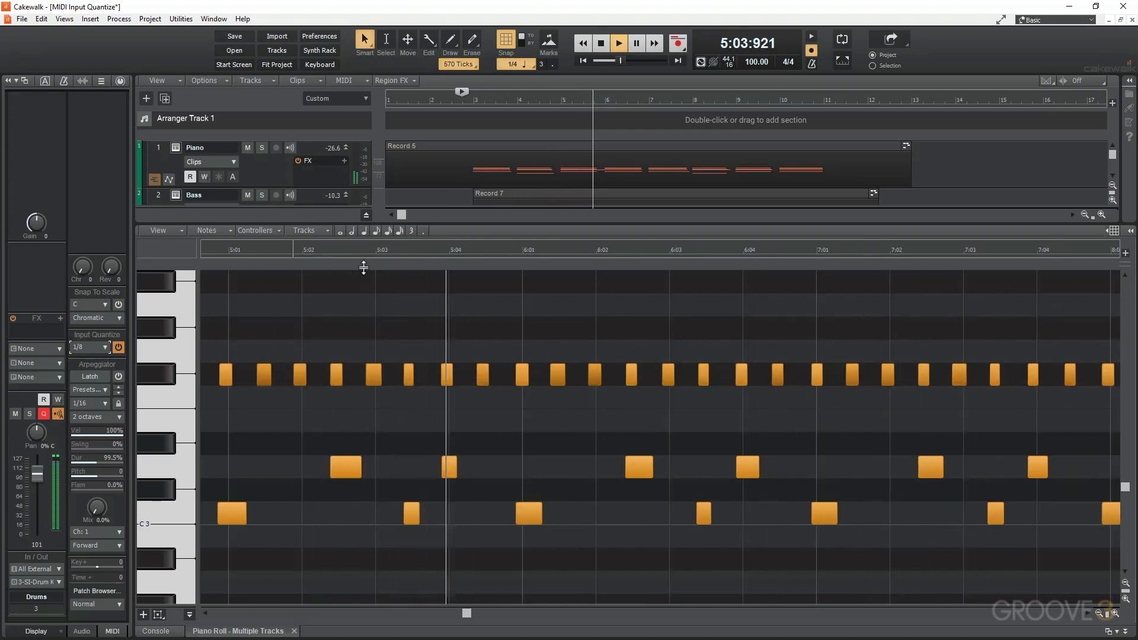
{"action": "key", "text": "space"}
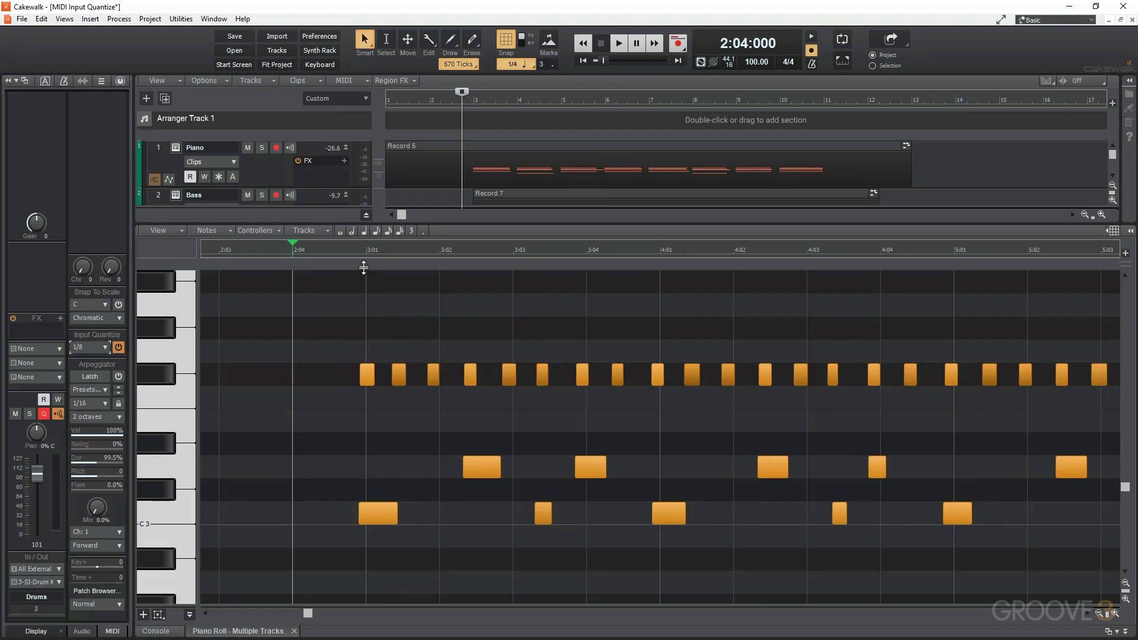
Redo the input quantization of the drum notes and play the quantized performance from 2:04:000.
{"action": "key", "text": "ctrl+shift+z"}
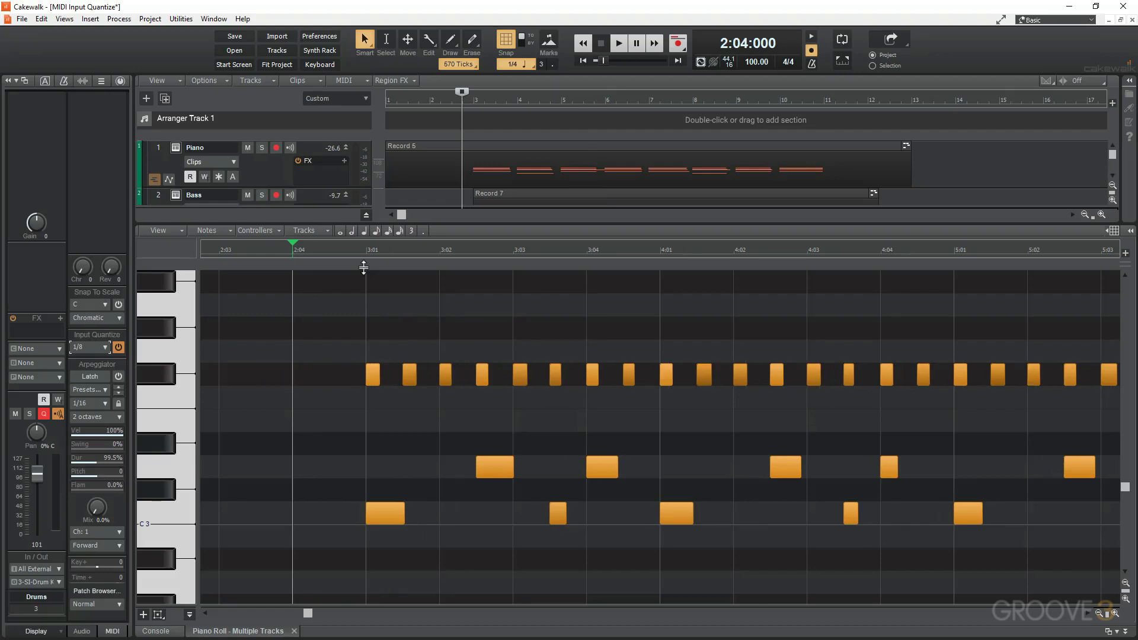
{"action": "key", "text": "space"}
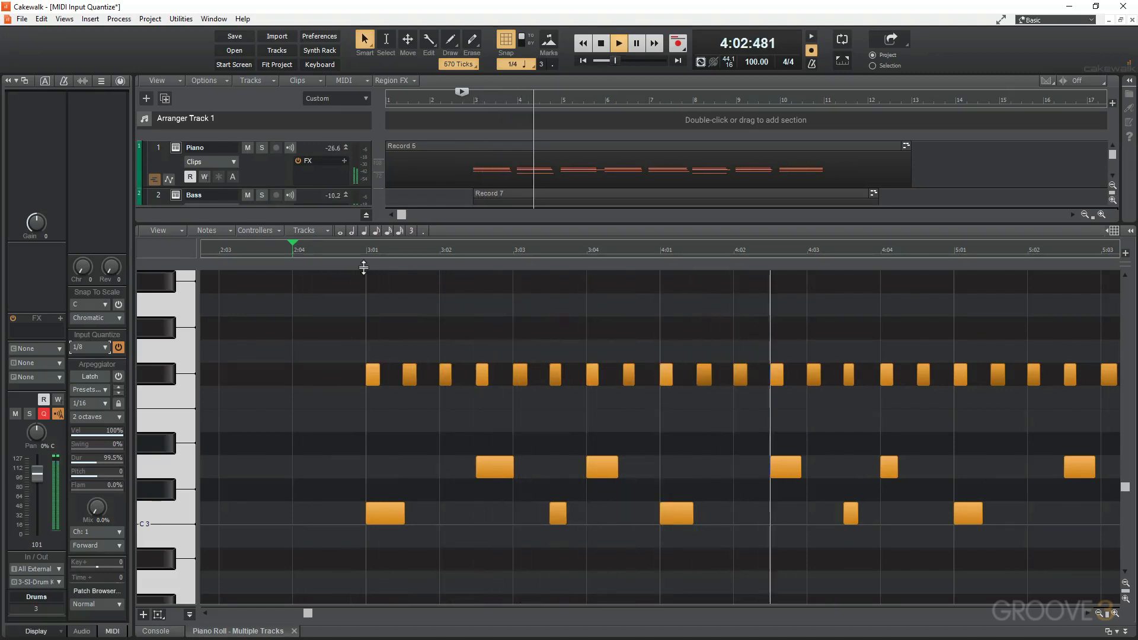
{"action": "key", "text": "ctrl+Left"}
{"action": "key", "text": "ctrl+Left"}
{"action": "key", "text": "ctrl+Left"}
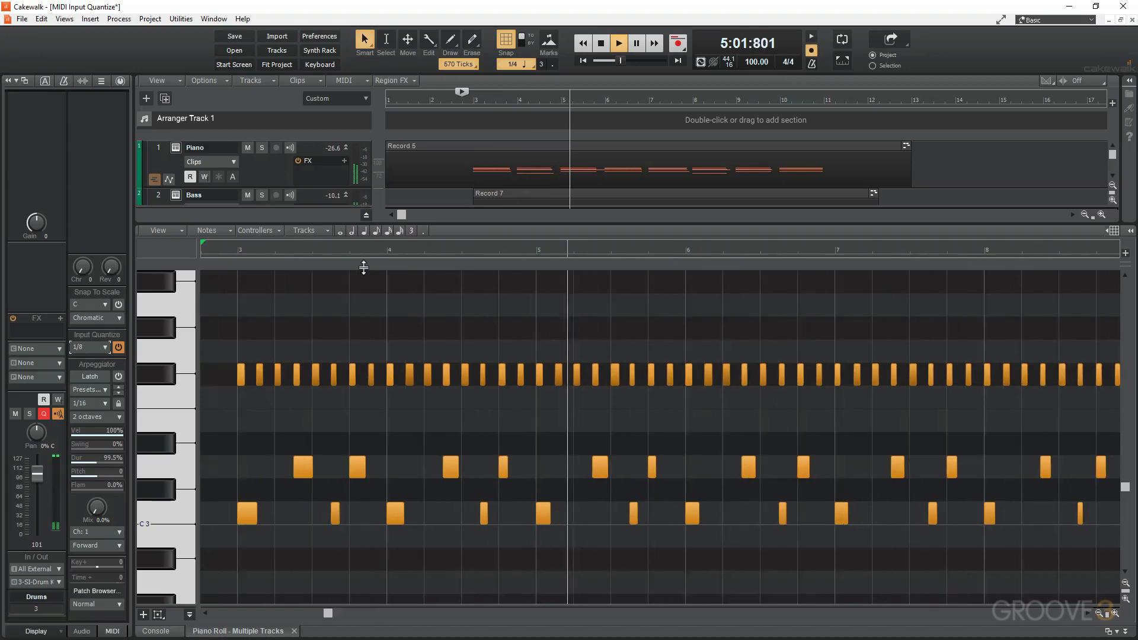
{"action": "key", "text": "ctrl+Left"}
{"action": "key", "text": "ctrl+Left"}
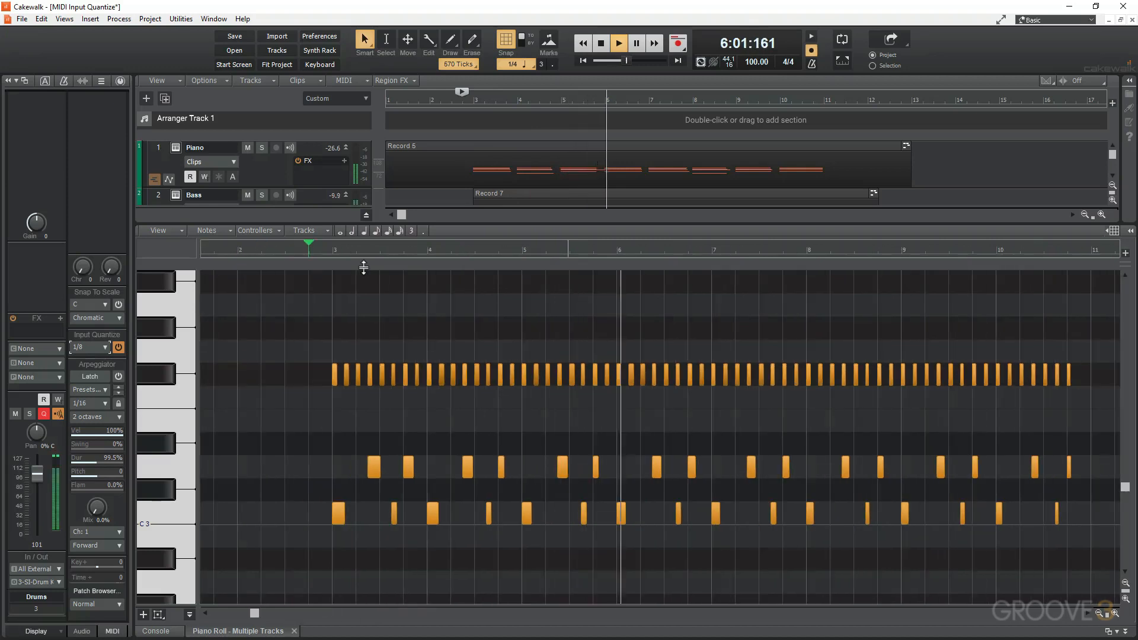
{"action": "key", "text": "space"}
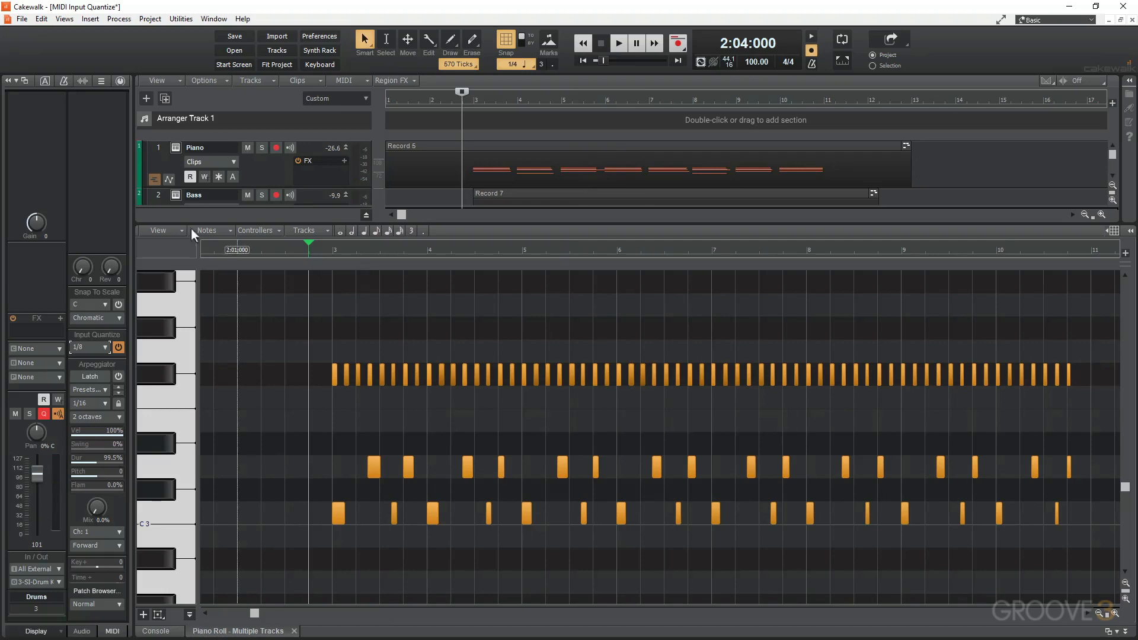
{"action": "left_click", "coordinate": [87, 343]}
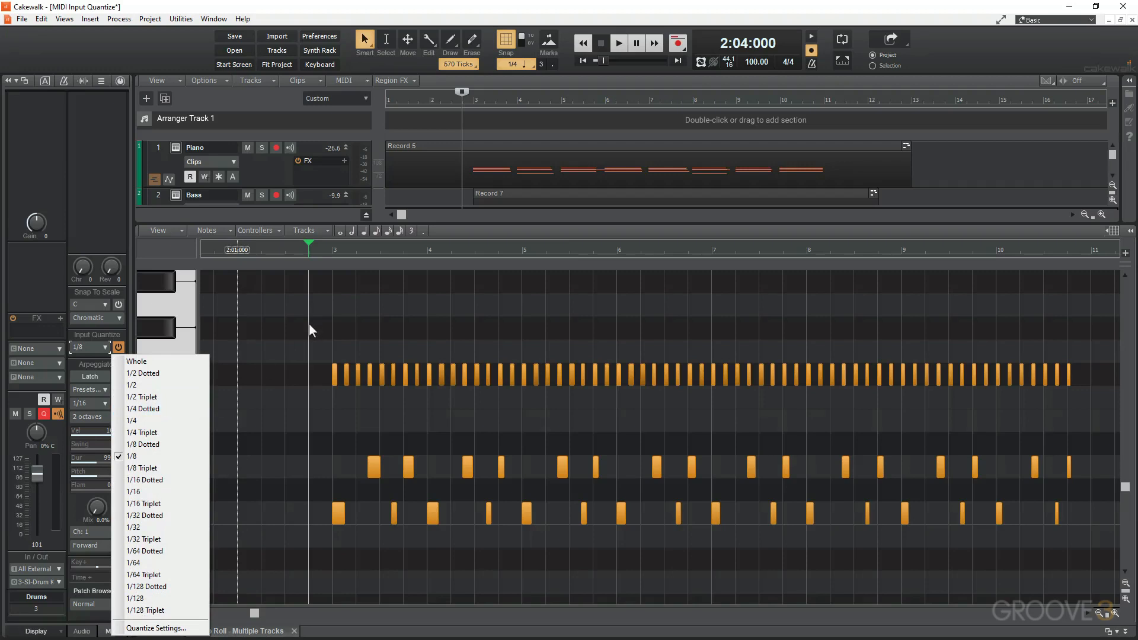
{"action": "left_click", "coordinate": [96, 211]}
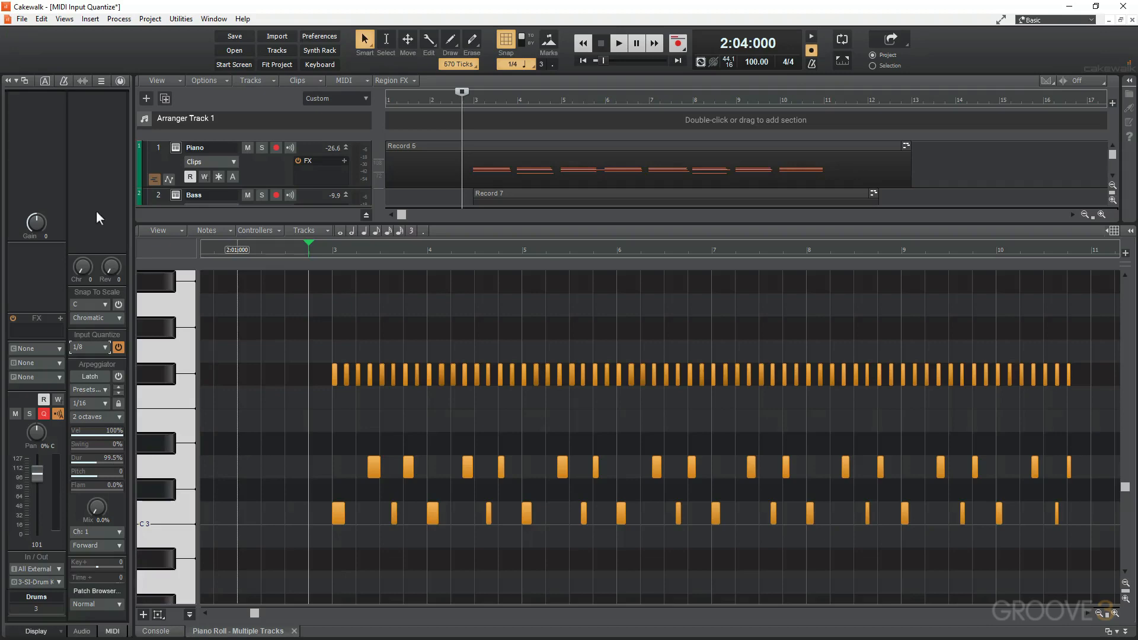